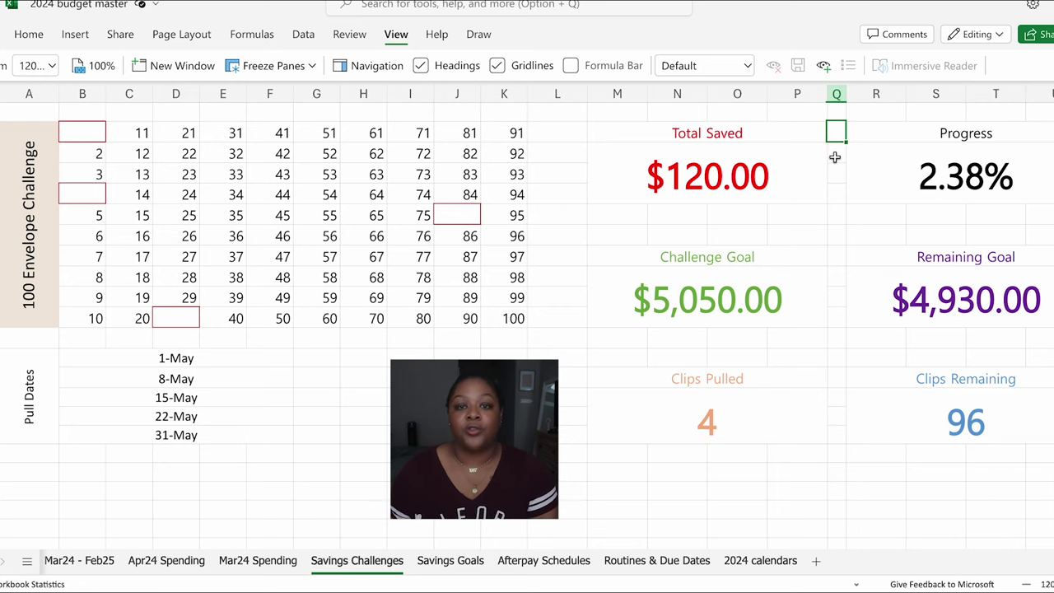
# Step: Narrow the empty spacer column Q between the two blocks of savings summary figures
pyautogui.moveTo(846, 96); pyautogui.dragTo(837, 96)
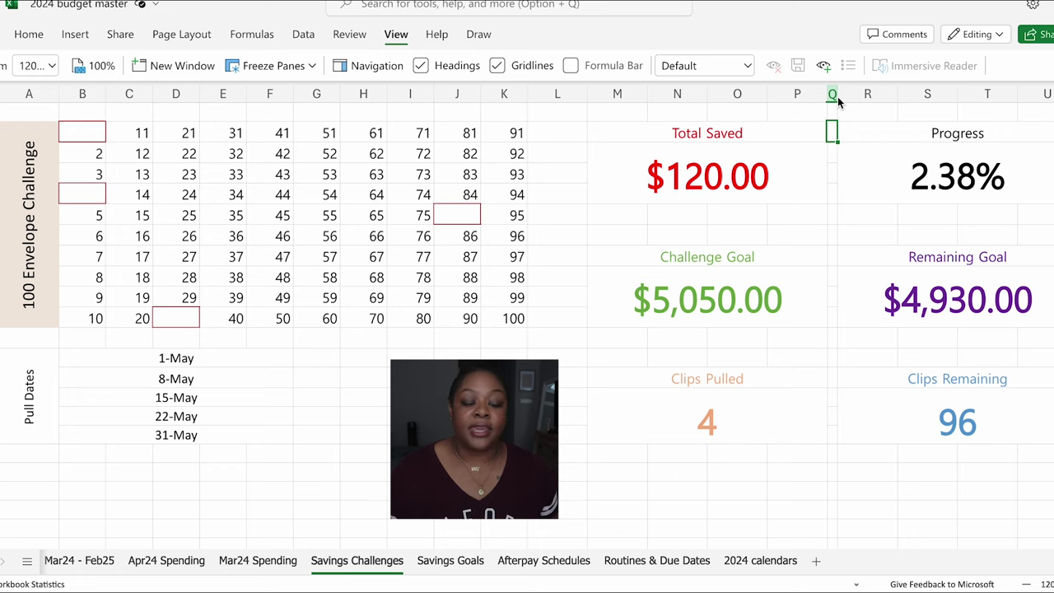
pyautogui.click(205, 213)
pyautogui.click(326, 154)
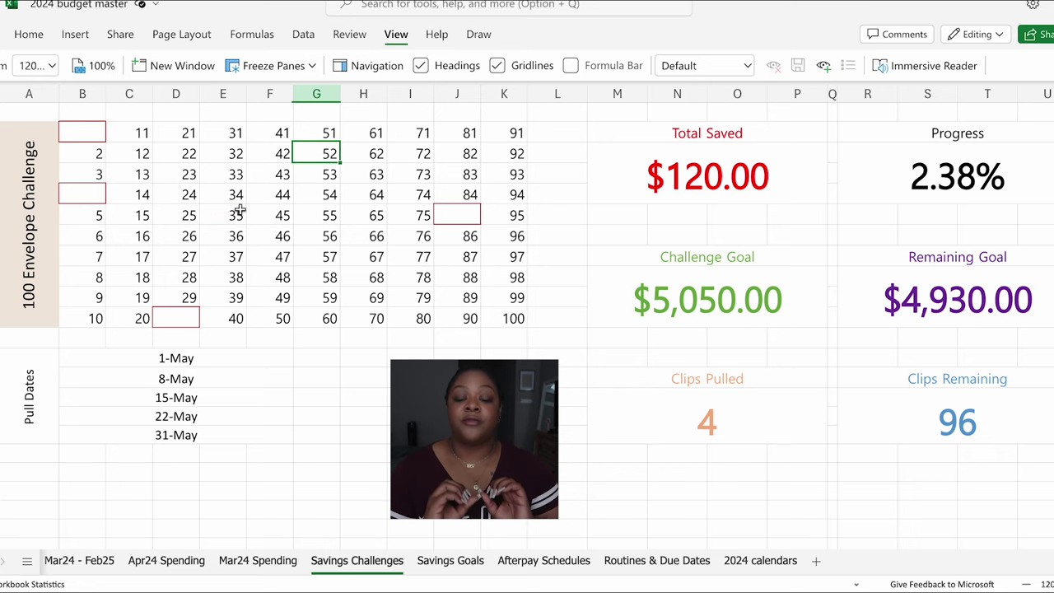
pyautogui.click(574, 434)
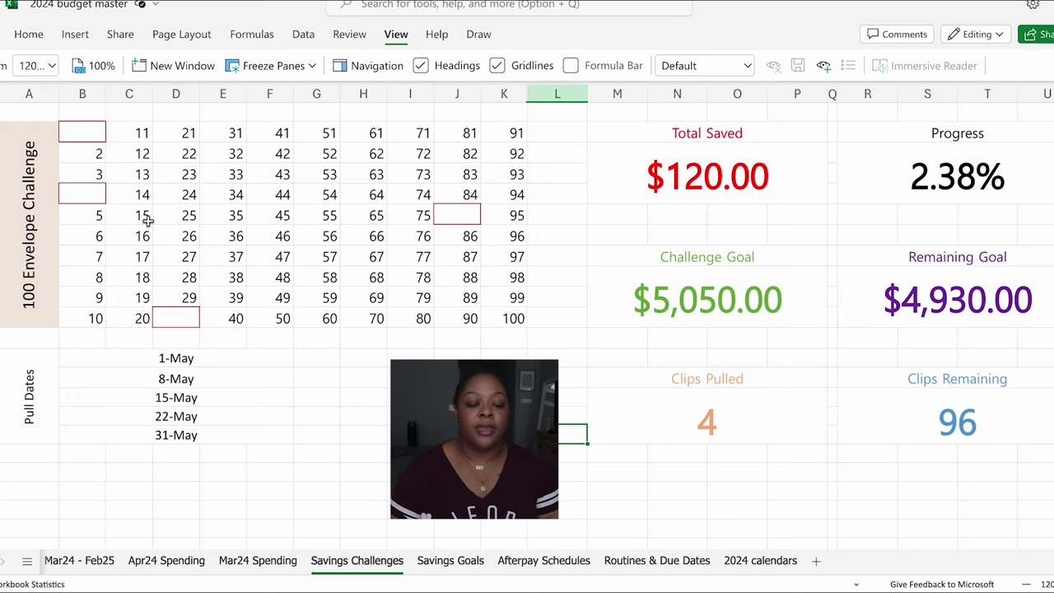
pyautogui.click(33, 429)
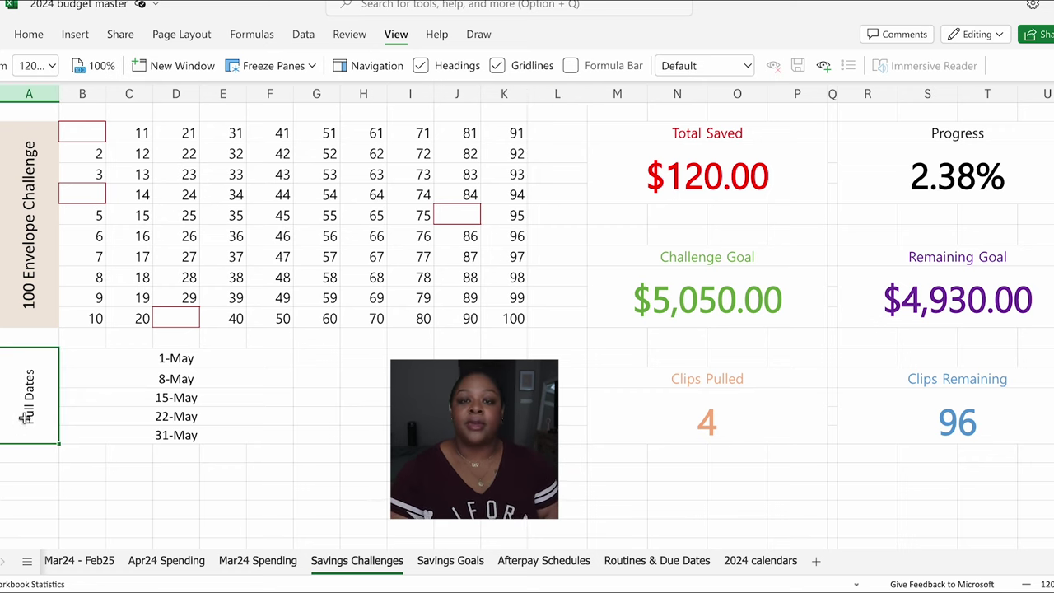
pyautogui.click(158, 409)
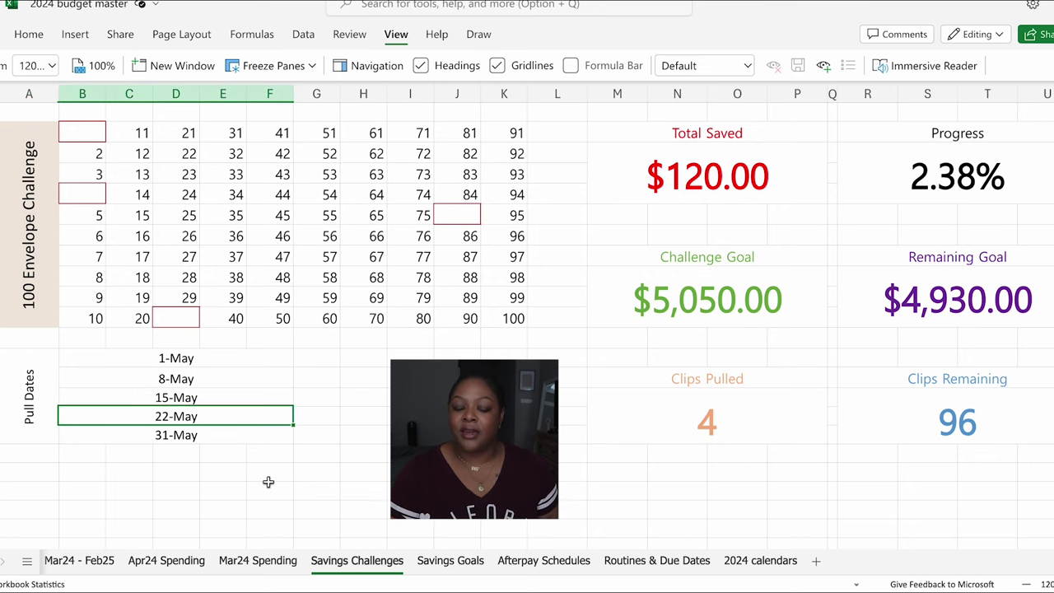
pyautogui.click(333, 397)
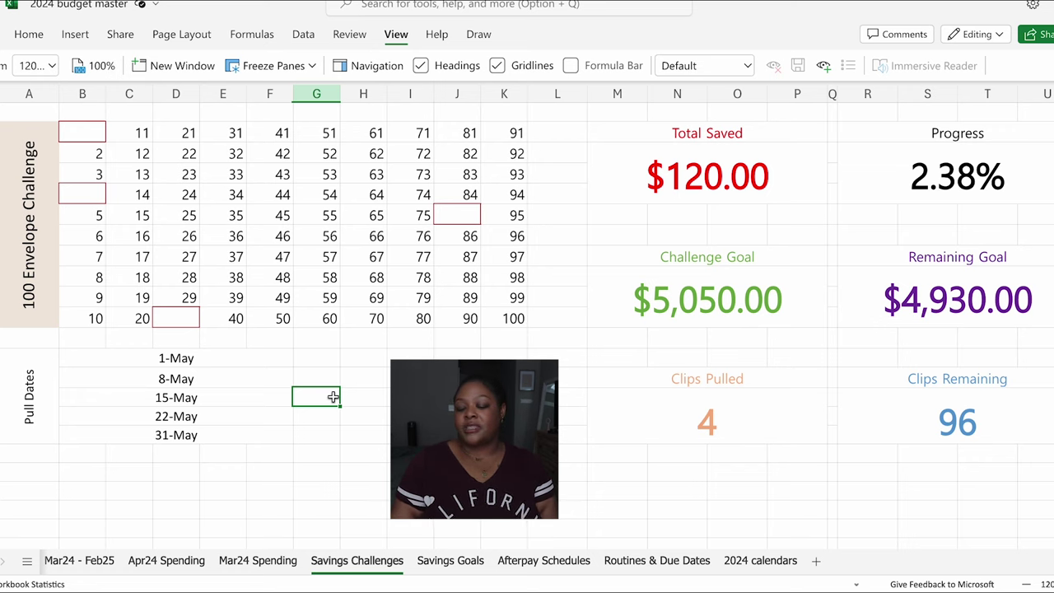
pyautogui.click(868, 516)
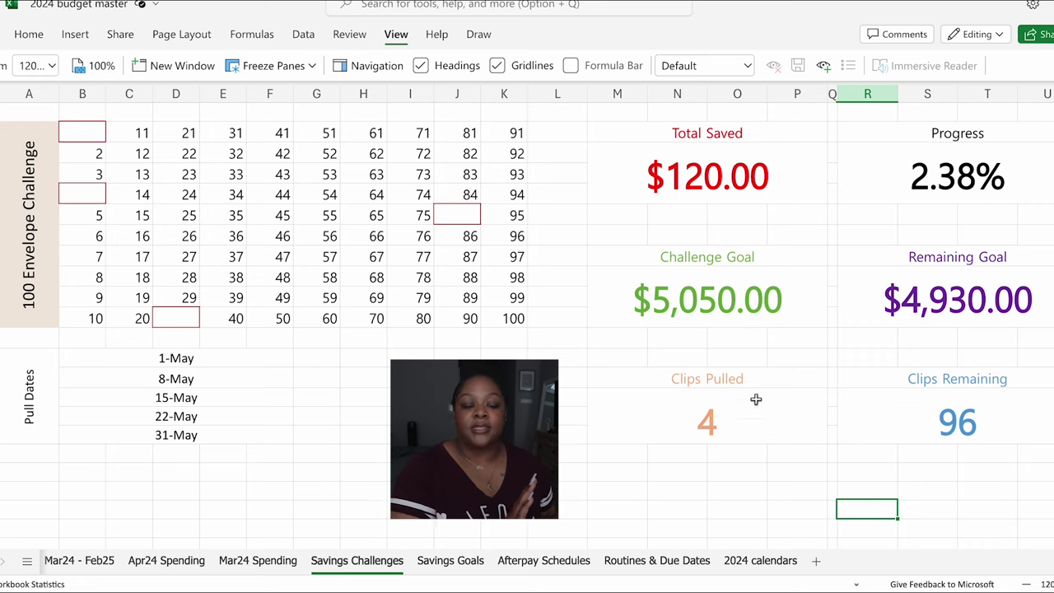
pyautogui.click(1028, 355)
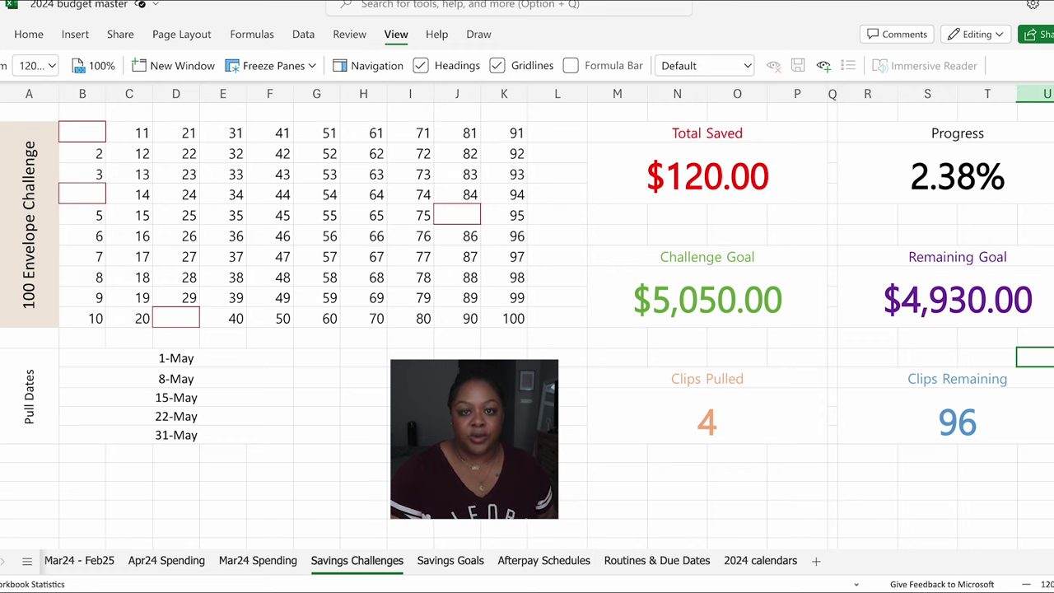
pyautogui.click(1035, 490)
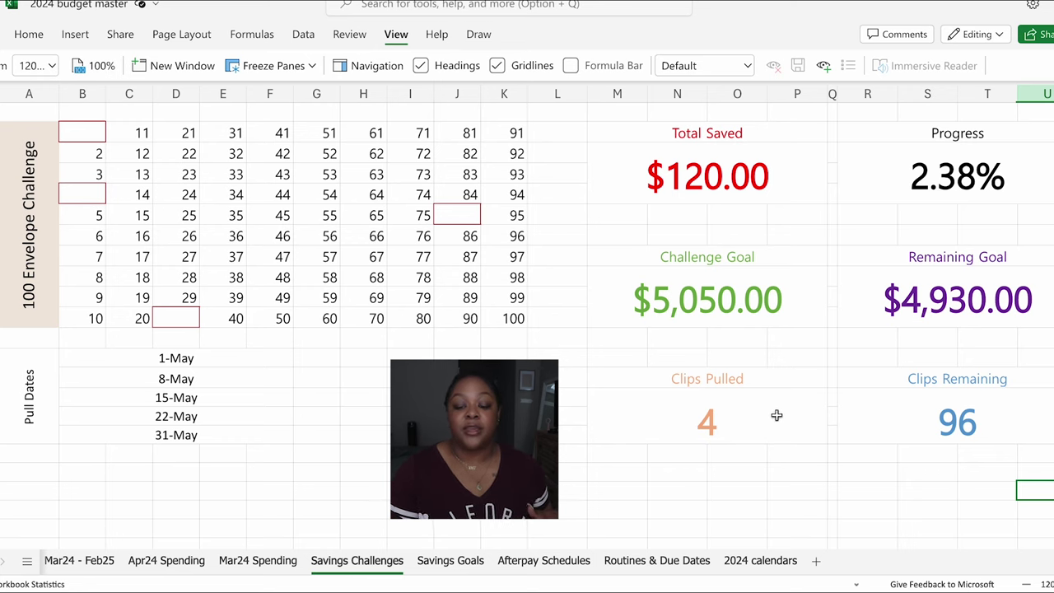
pyautogui.click(721, 469)
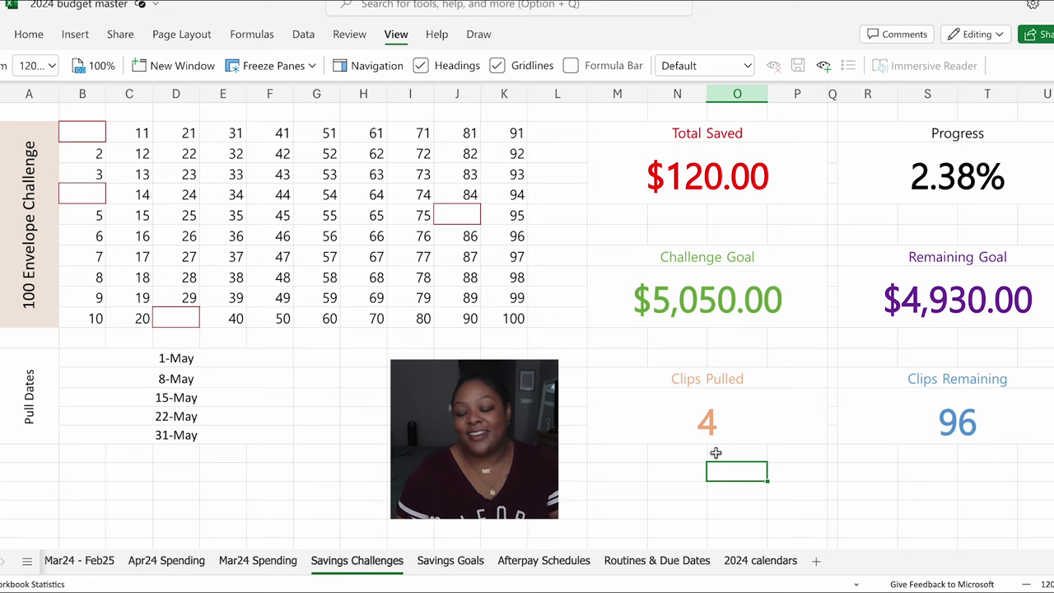
pyautogui.click(943, 477)
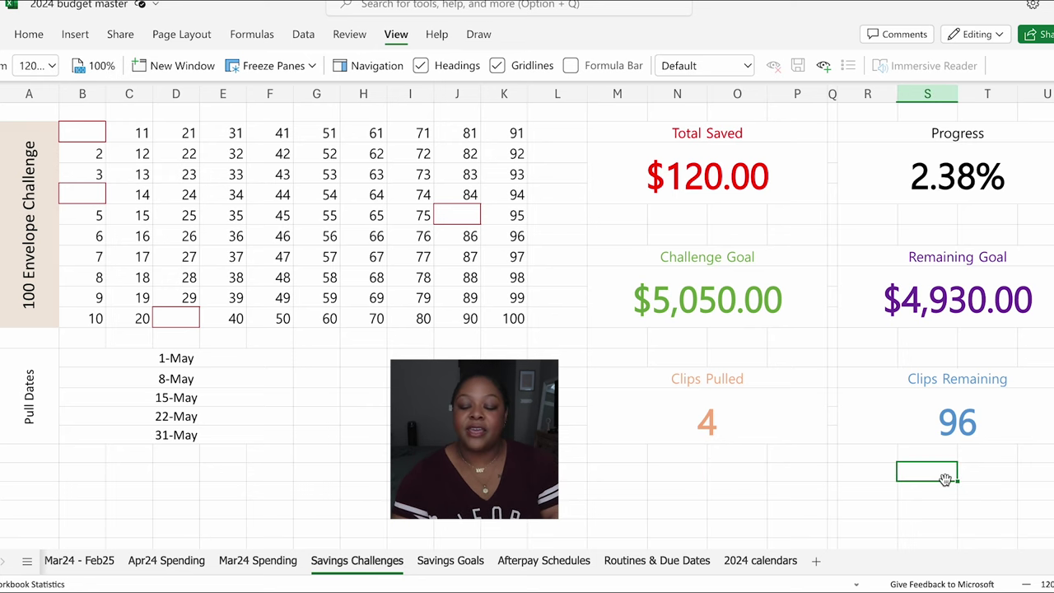
# Step: Reset the 100 Envelope Challenge grid by entering 1, 4, 30 and 85 in its matching blank cells
pyautogui.click(81, 131)
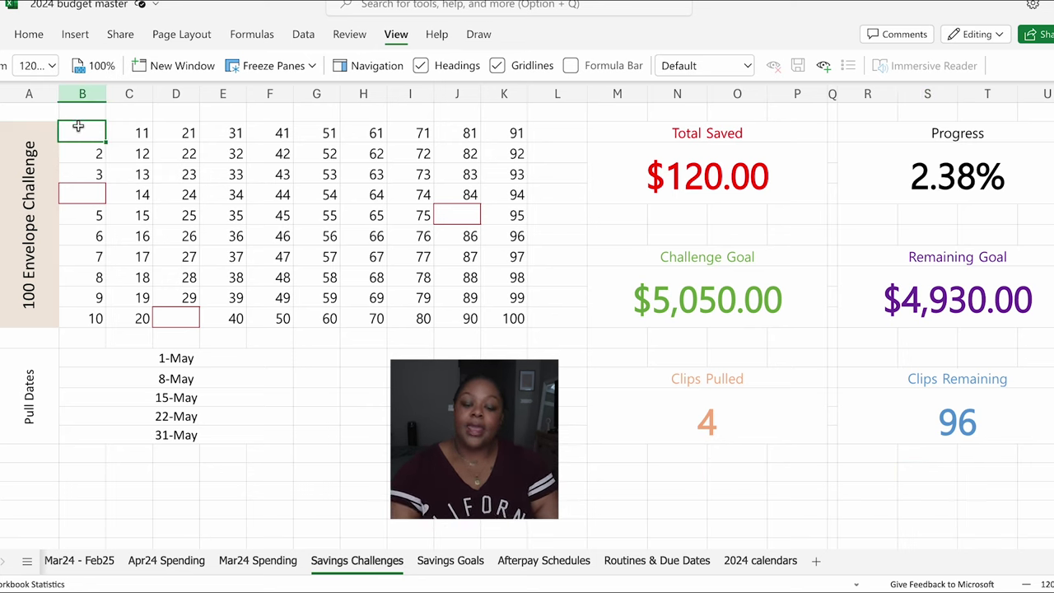
pyautogui.click(213, 233)
pyautogui.click(85, 132)
pyautogui.write('1')
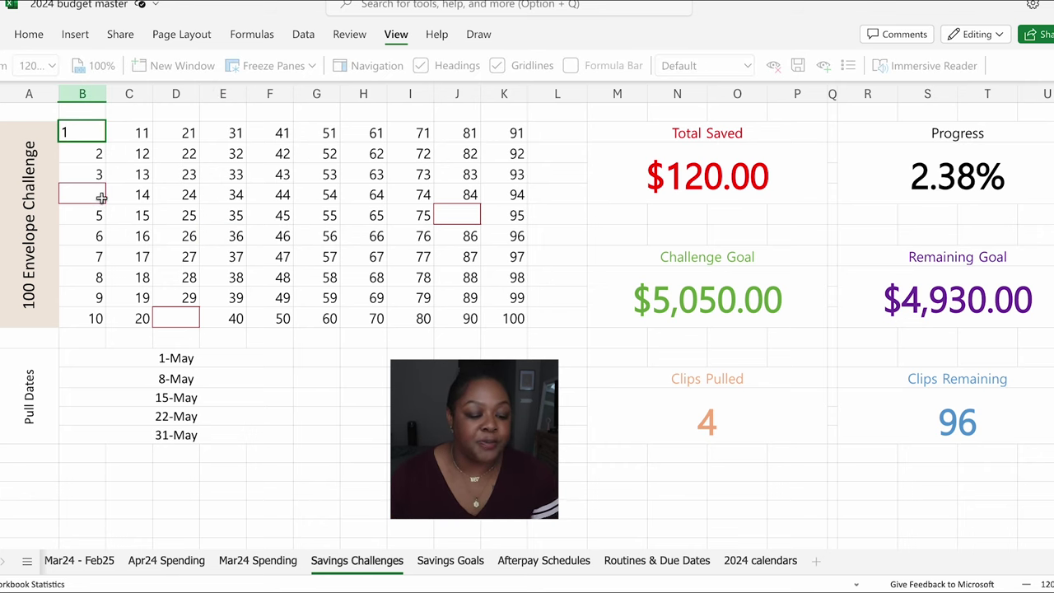
pyautogui.click(101, 198)
pyautogui.write('4')
pyautogui.click(186, 320)
pyautogui.write('30')
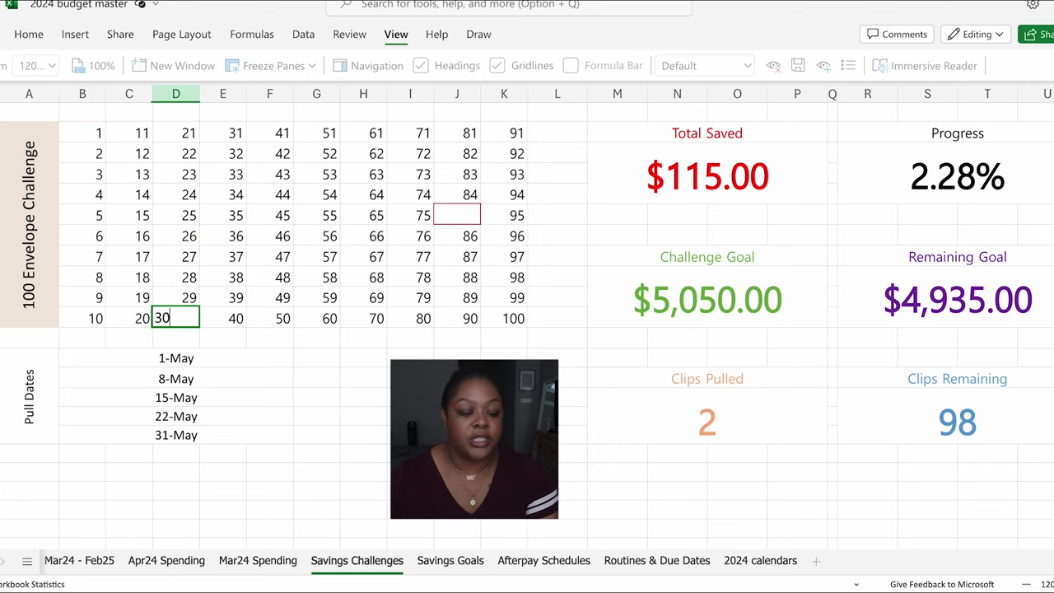
pyautogui.click(460, 217)
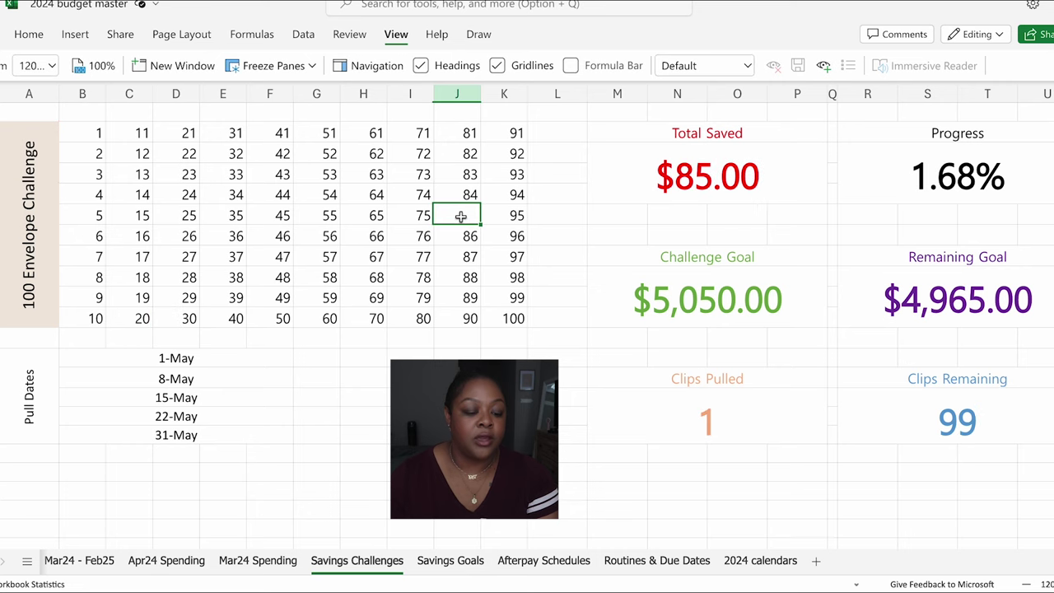
pyautogui.write('85')
pyautogui.press('Return')
pyautogui.click(515, 312)
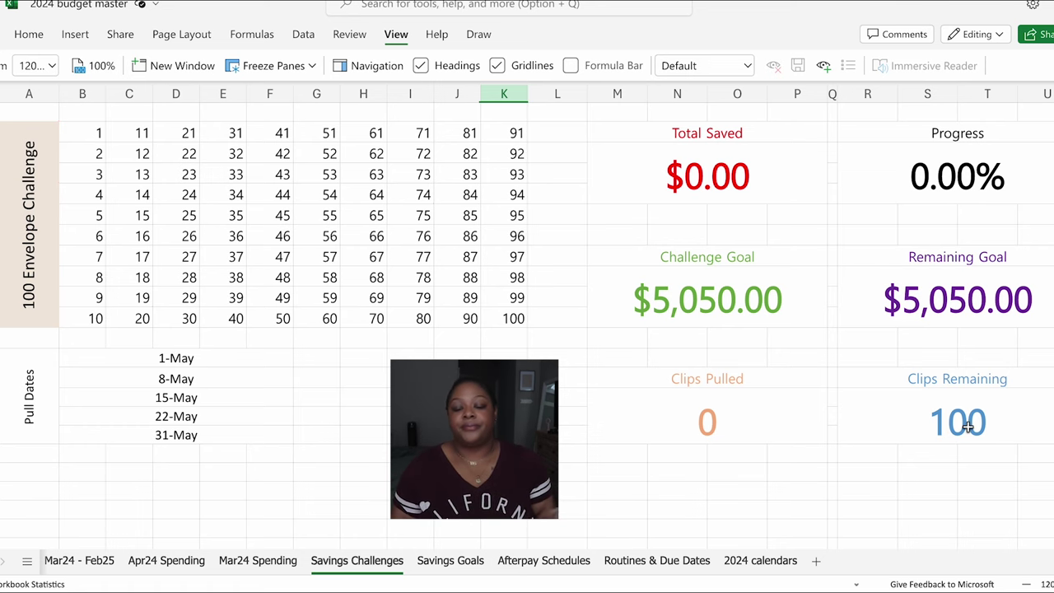
# Step: Mark envelope 1 as pulled by clearing its cell, and check the Clips Pulled and Clips Remaining figures
pyautogui.click(80, 130)
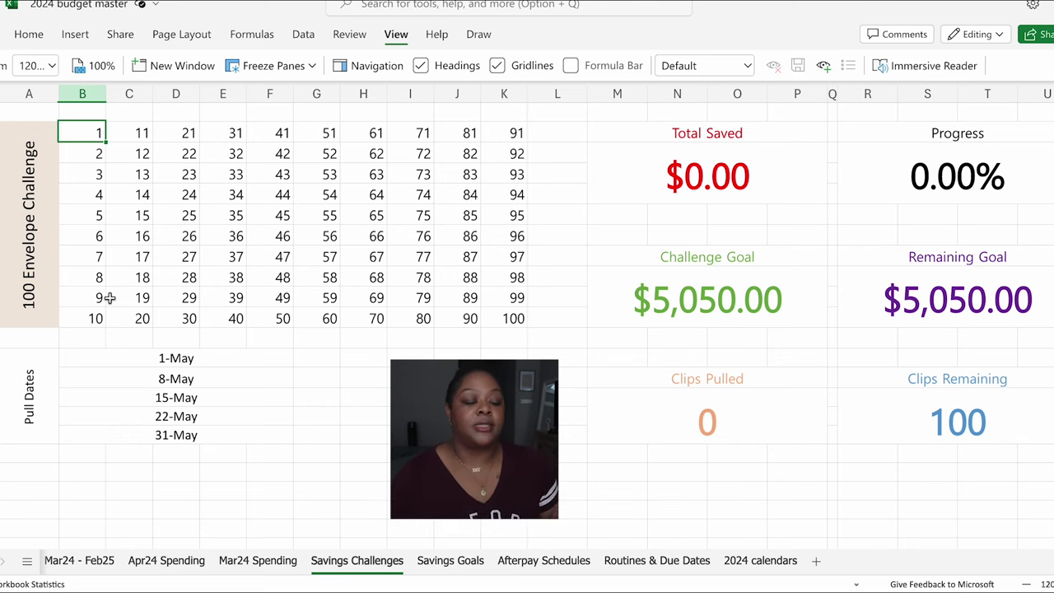
pyautogui.press('Delete')
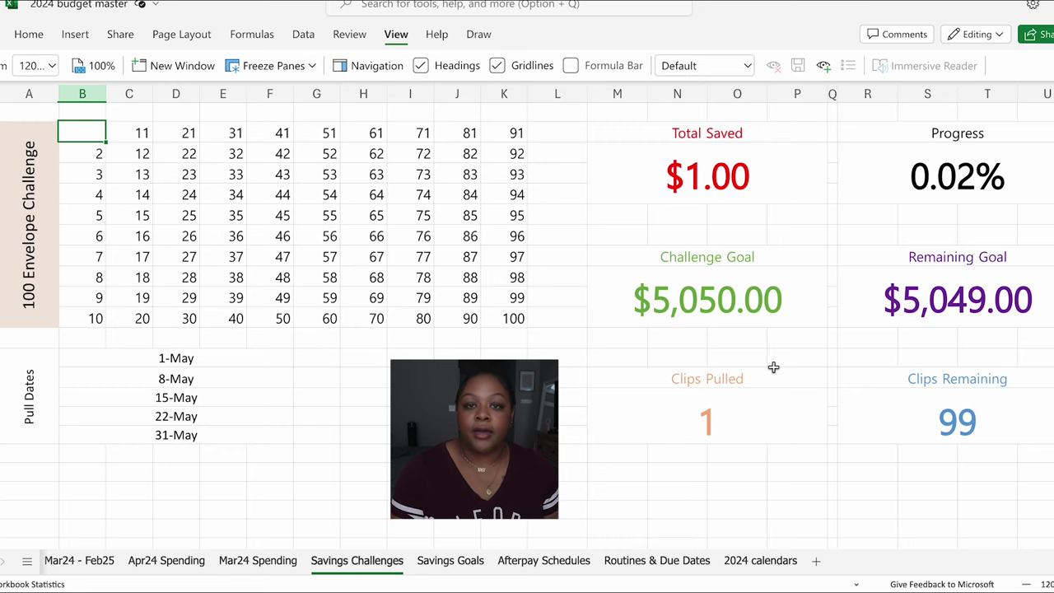
pyautogui.click(744, 417)
pyautogui.click(962, 423)
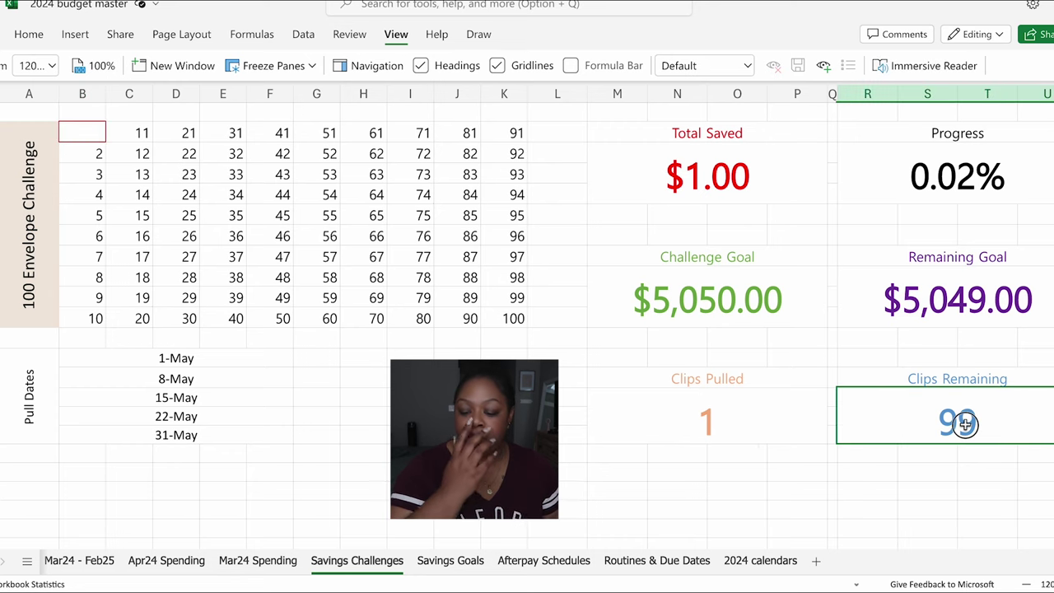
pyautogui.click(760, 489)
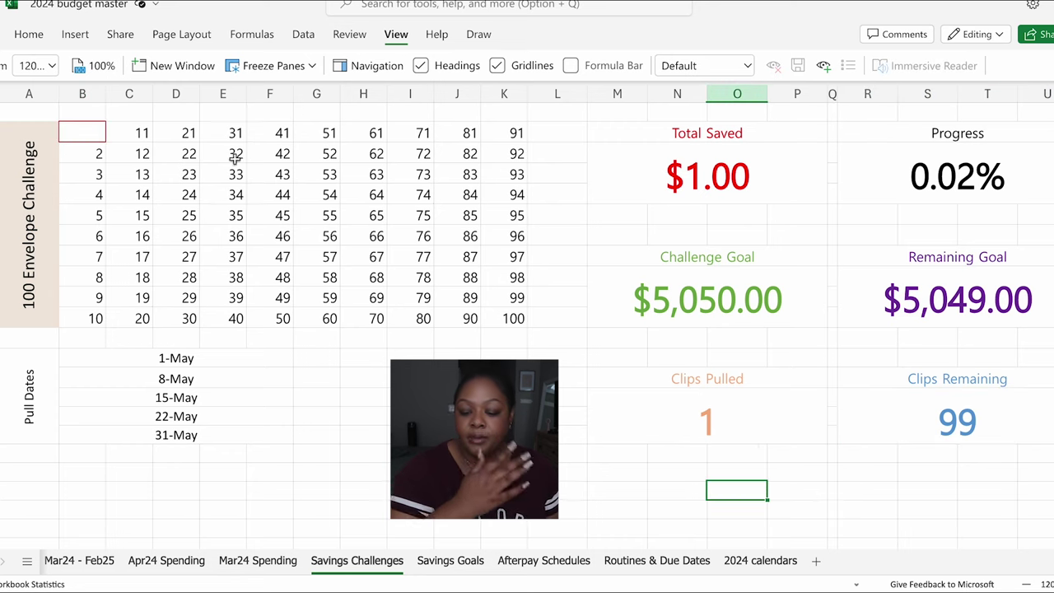
# Step: Mark envelope 4 as pulled by clearing its number from the challenge grid
pyautogui.click(76, 140)
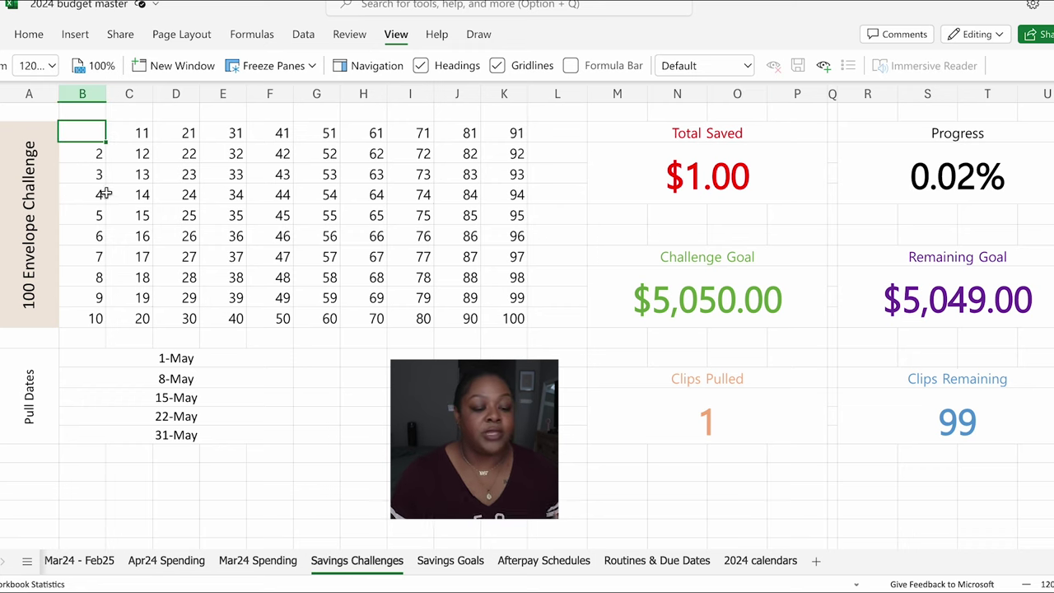
pyautogui.click(83, 219)
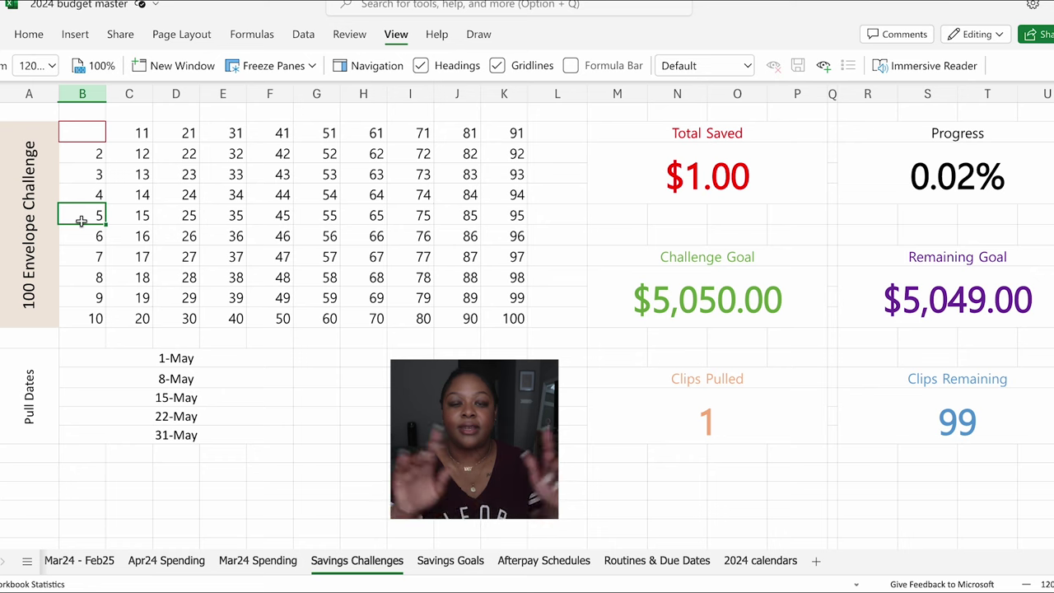
pyautogui.press('Up')
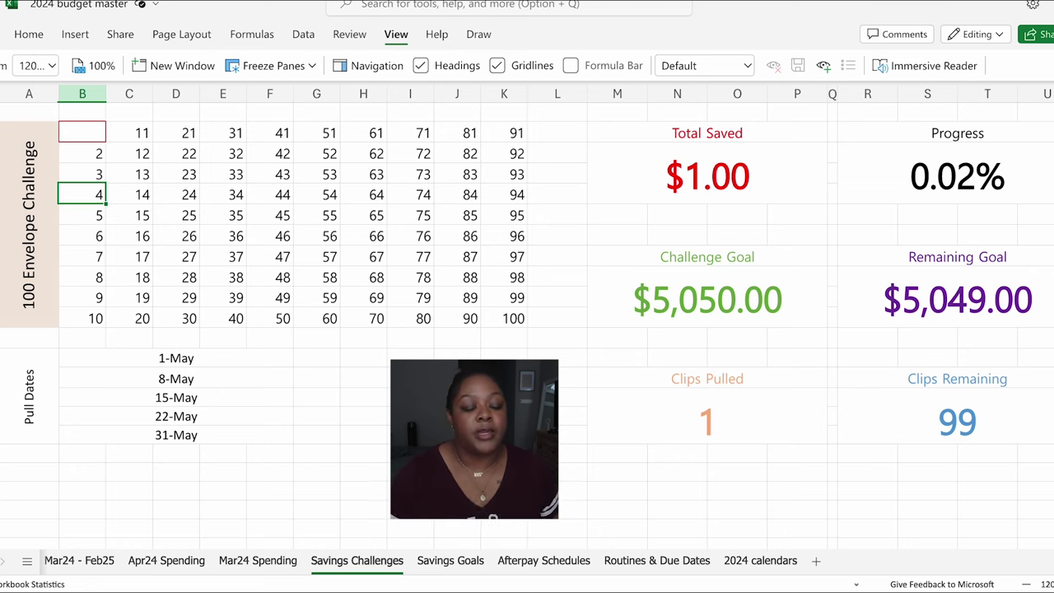
pyautogui.press('Delete')
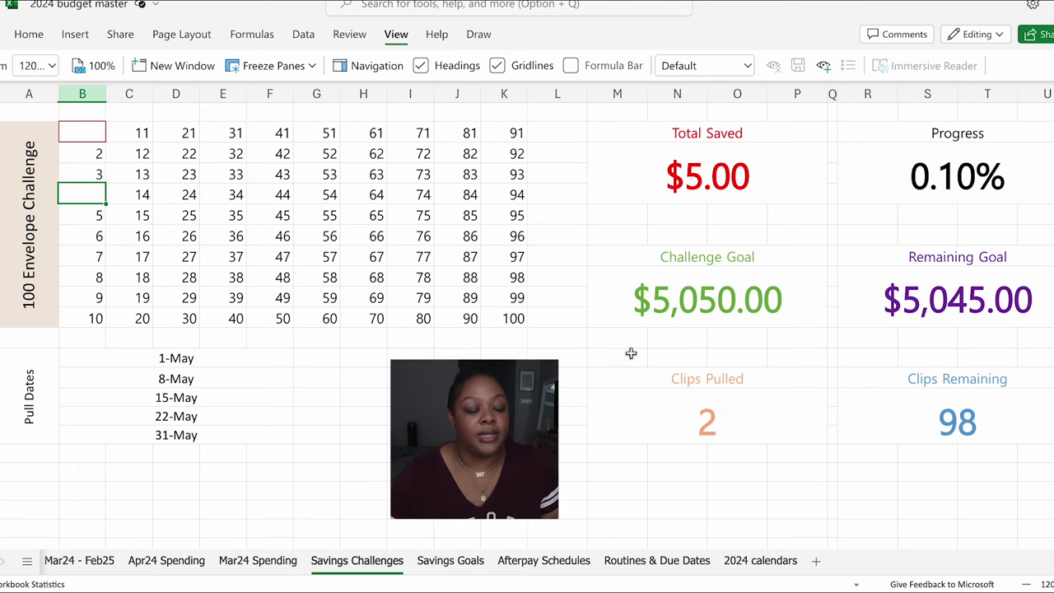
# Step: Clear the numbers 30 and 85 from the challenge grid to record those envelopes as pulled
pyautogui.click(195, 316)
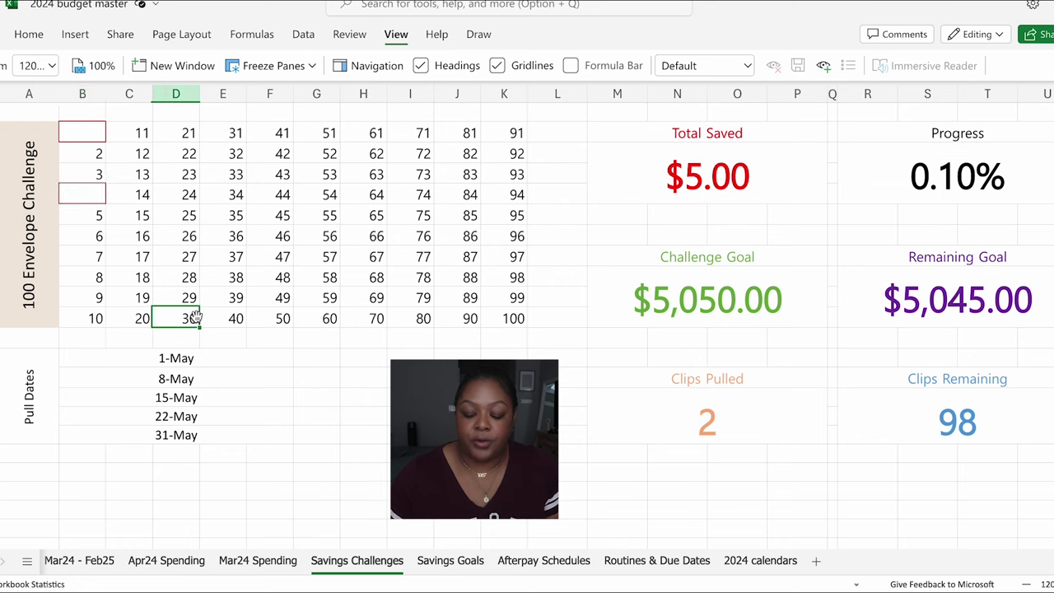
pyautogui.press('Delete')
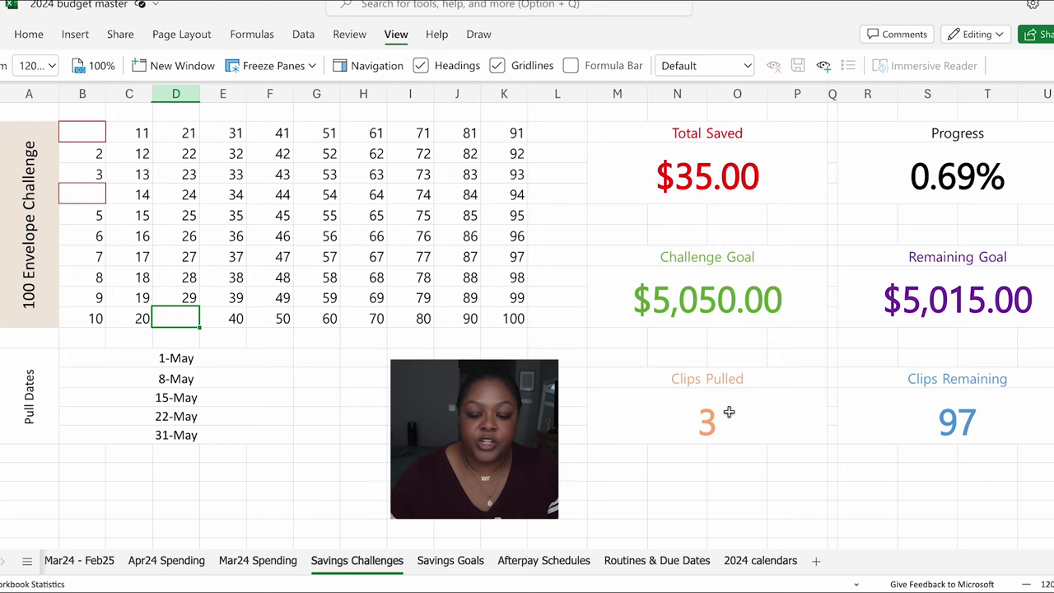
pyautogui.click(457, 363)
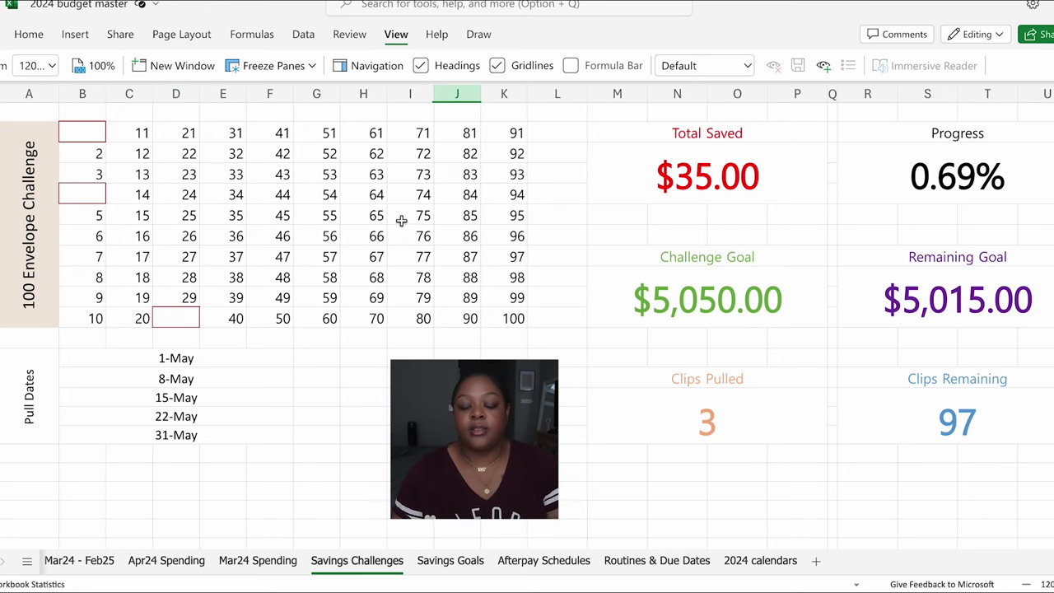
pyautogui.click(941, 301)
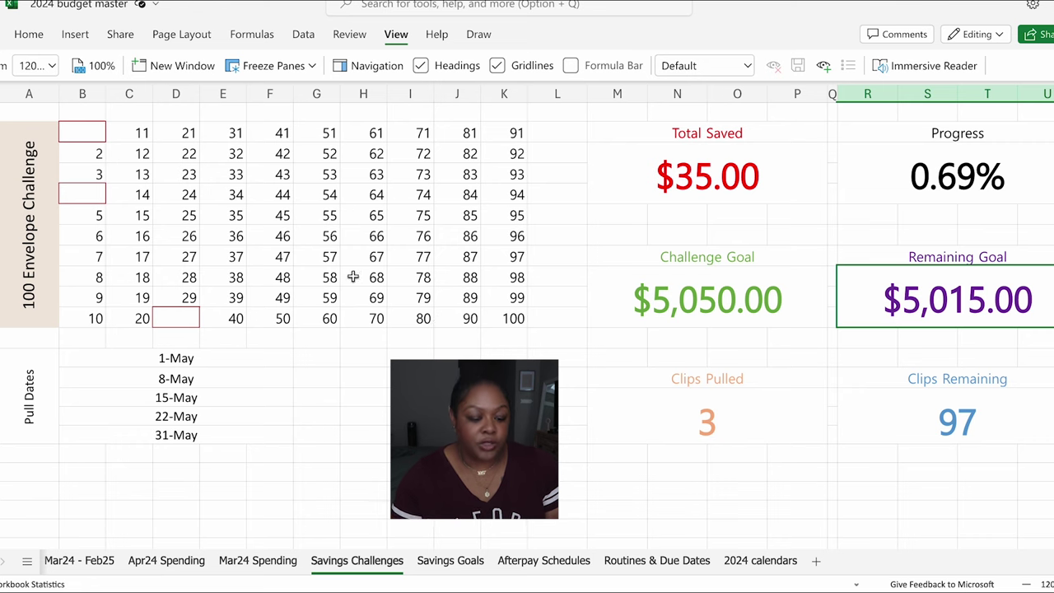
pyautogui.click(476, 215)
pyautogui.press('Delete')
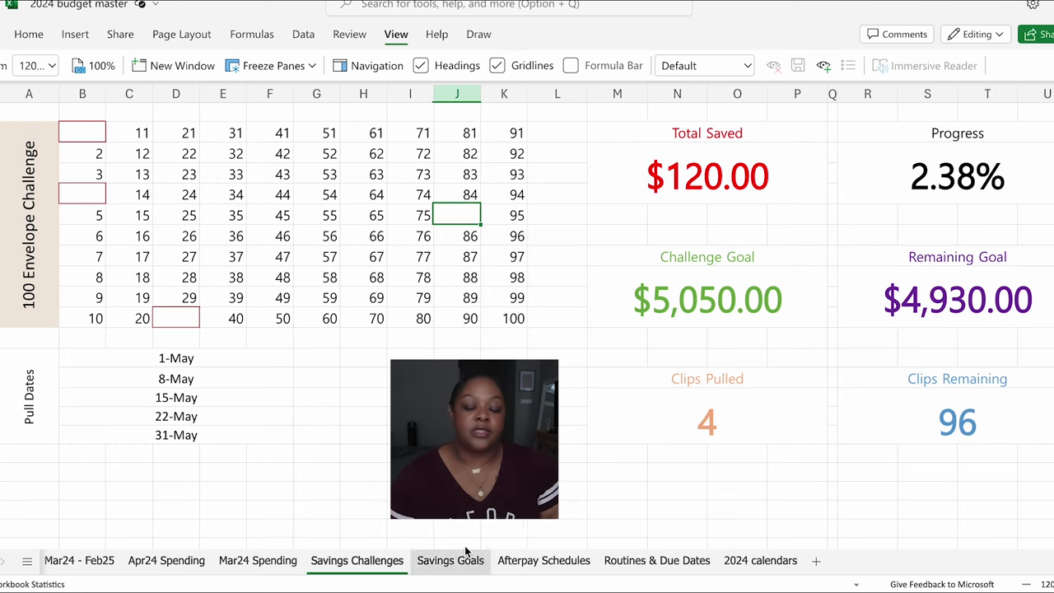
# Step: Try clearing the 100 envelope from the challenge grid, and undo that deletion
pyautogui.click(904, 179)
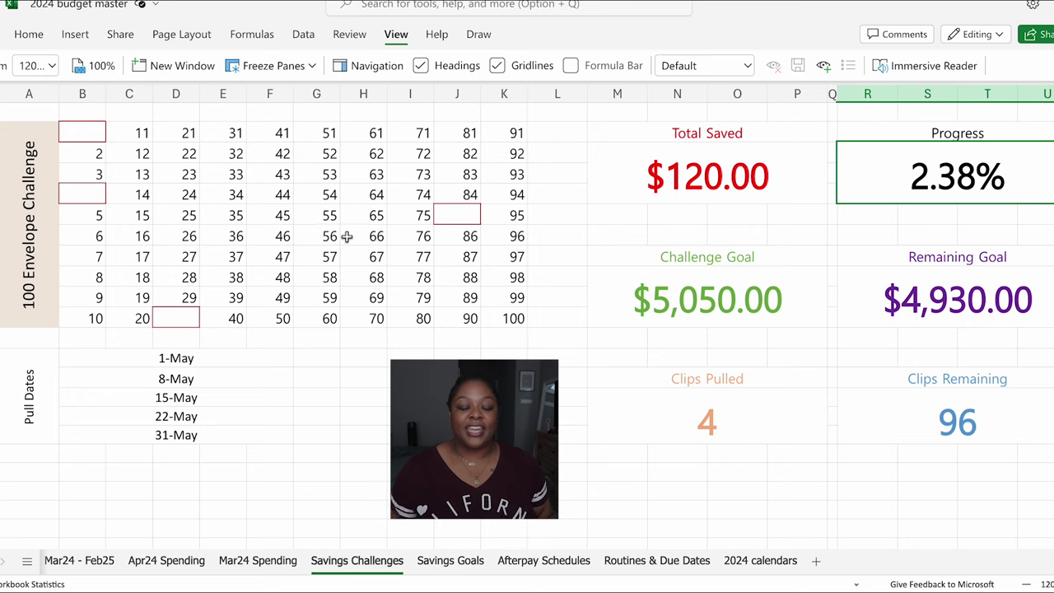
pyautogui.click(519, 323)
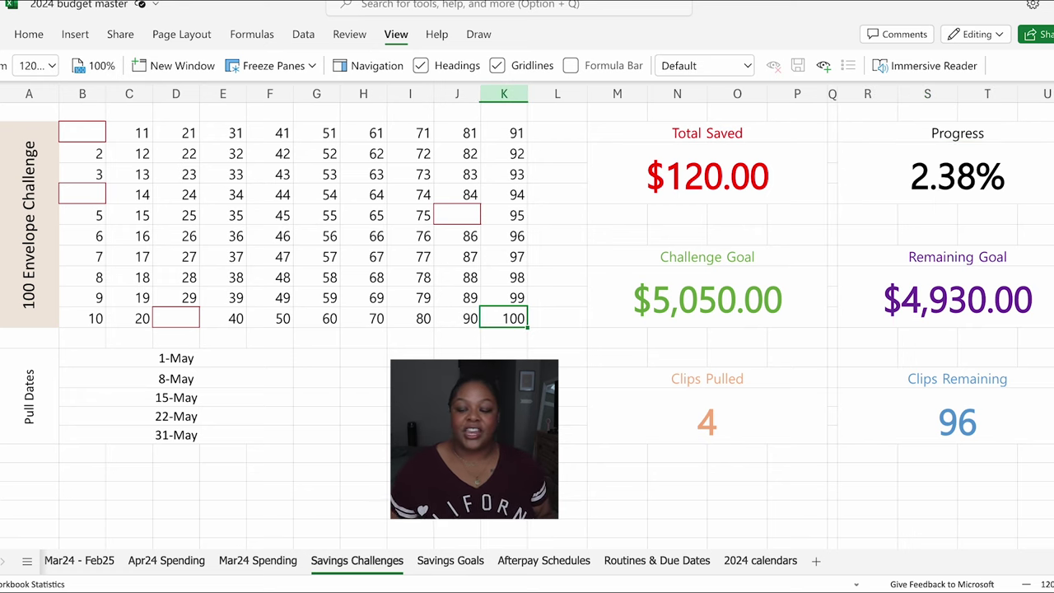
pyautogui.press('Delete')
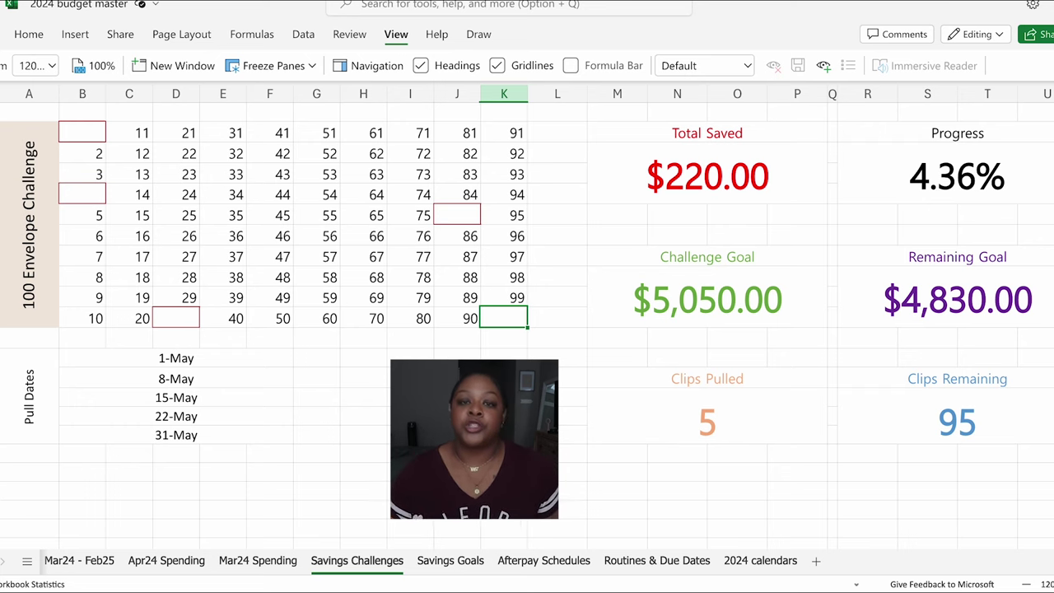
pyautogui.hotkey('ctrl', 'z')
pyautogui.click(412, 397)
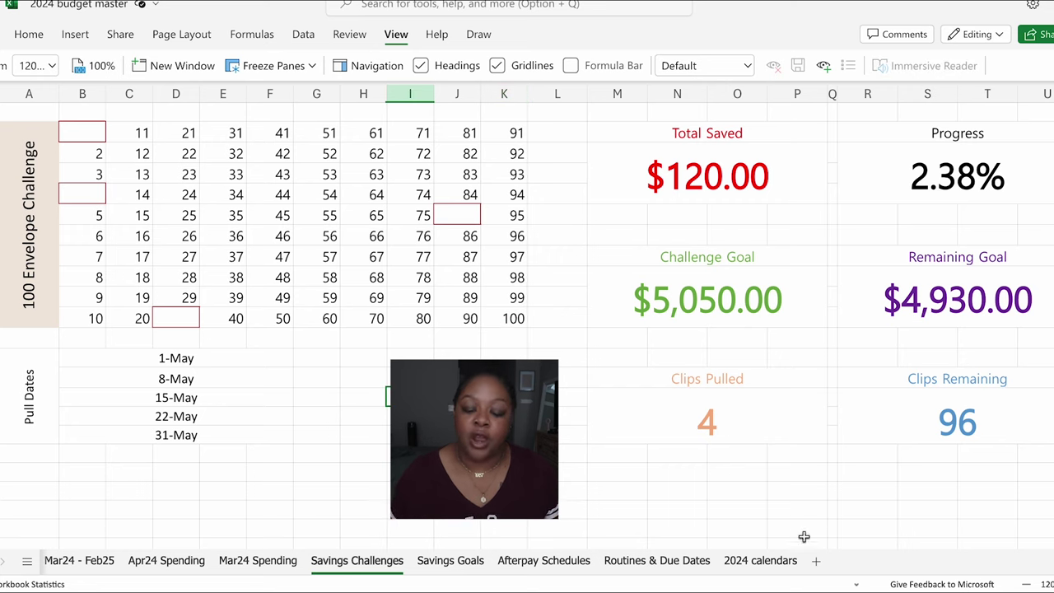
pyautogui.click(909, 485)
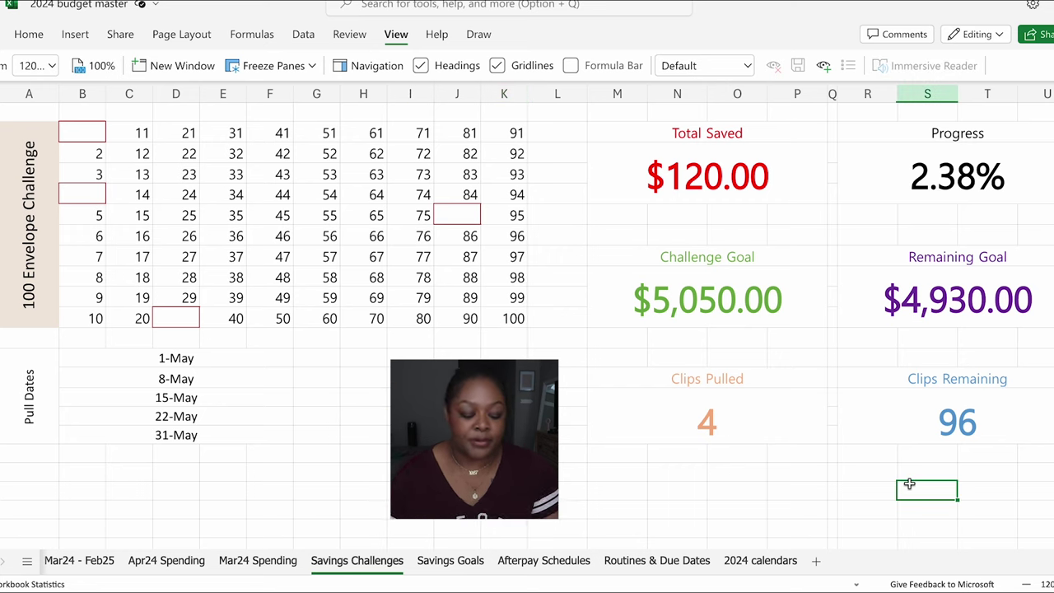